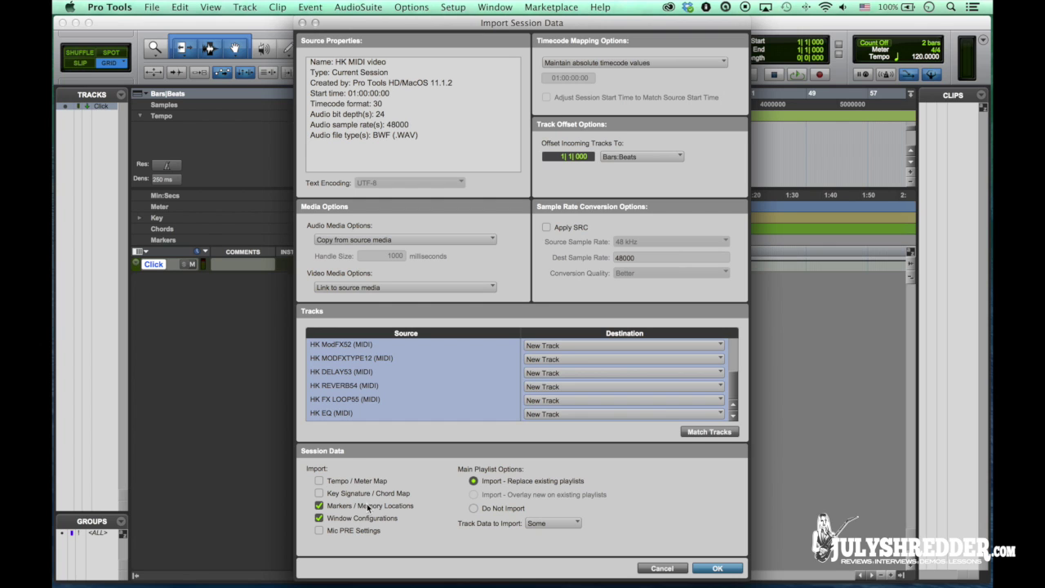
Import the session data of HK MIDI video, bringing its HK MIDI tracks in as new tracks
{"action": "left_click", "coordinate": [716, 568]}
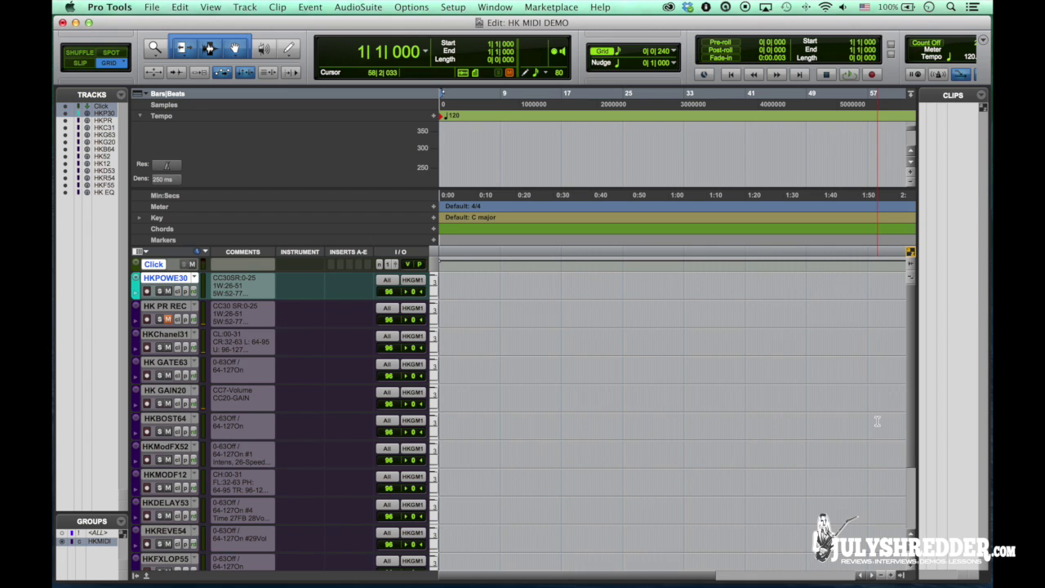
{"action": "scroll", "coordinate": [592, 466], "scroll_direction": "down", "scroll_amount": 5}
{"action": "scroll", "coordinate": [593, 466], "scroll_direction": "up", "scroll_amount": 5}
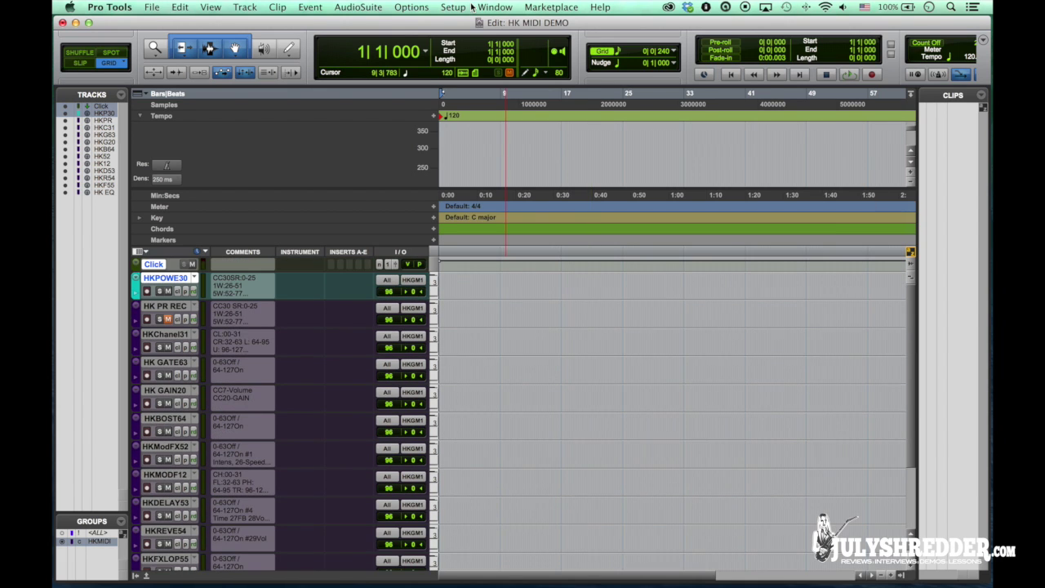
Check the MIDI output device and channel assigned to the HKPOWE30 track, keeping the current assignment
{"action": "left_click", "coordinate": [413, 280]}
{"action": "mouse_move", "coordinate": [482, 284]}
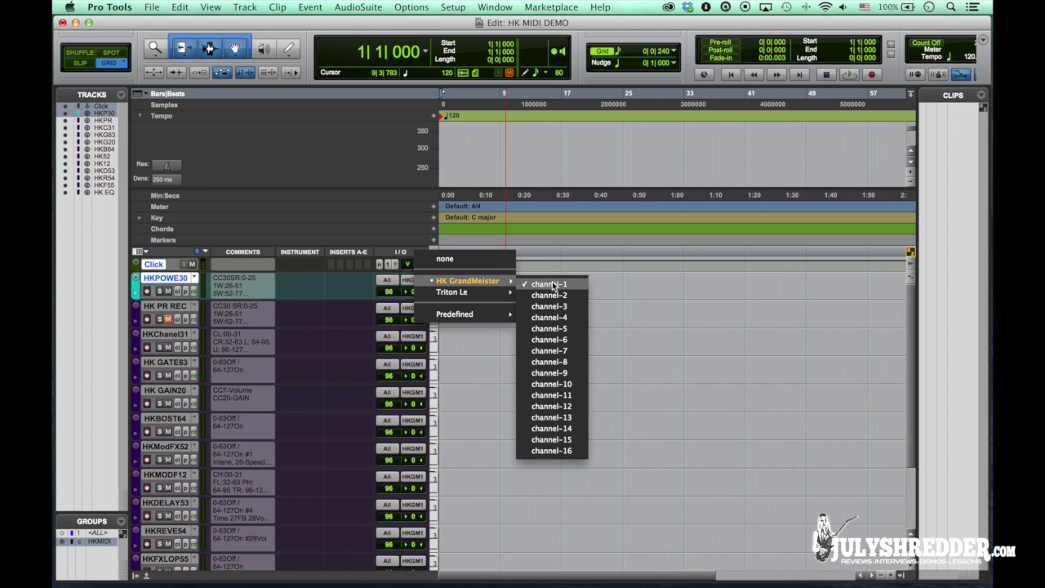
{"action": "left_click", "coordinate": [418, 280]}
{"action": "left_click", "coordinate": [600, 254]}
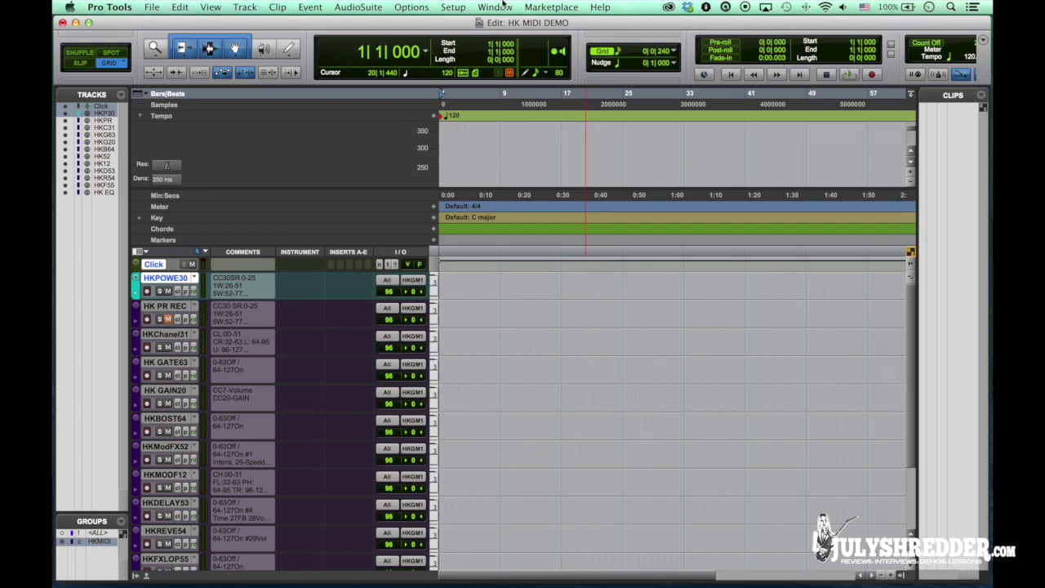
Open the MIDI Studio setup, review how the HK GrandMeister is connected, and return to the session
{"action": "left_click", "coordinate": [454, 8]}
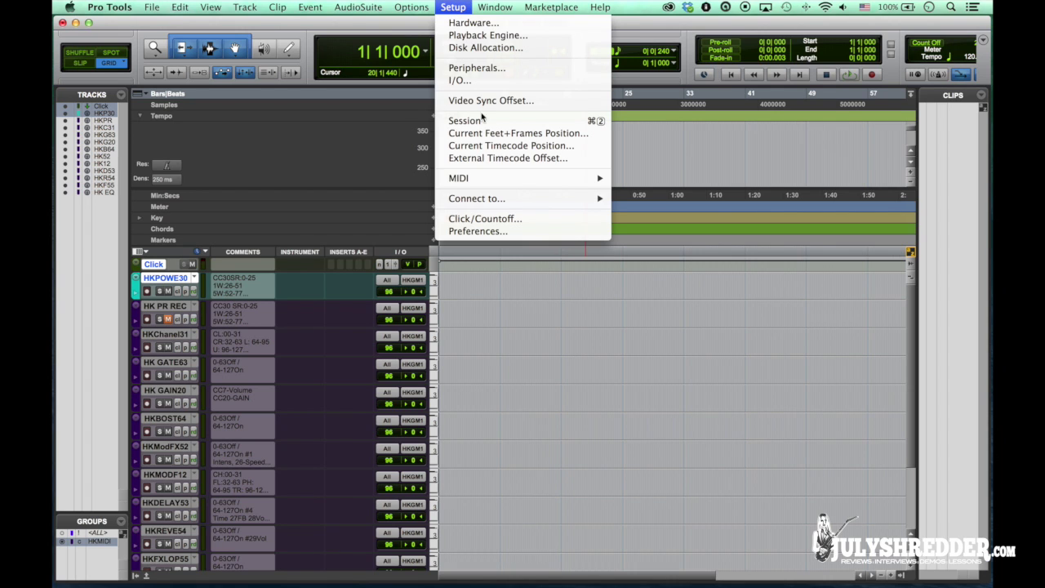
{"action": "mouse_move", "coordinate": [560, 177]}
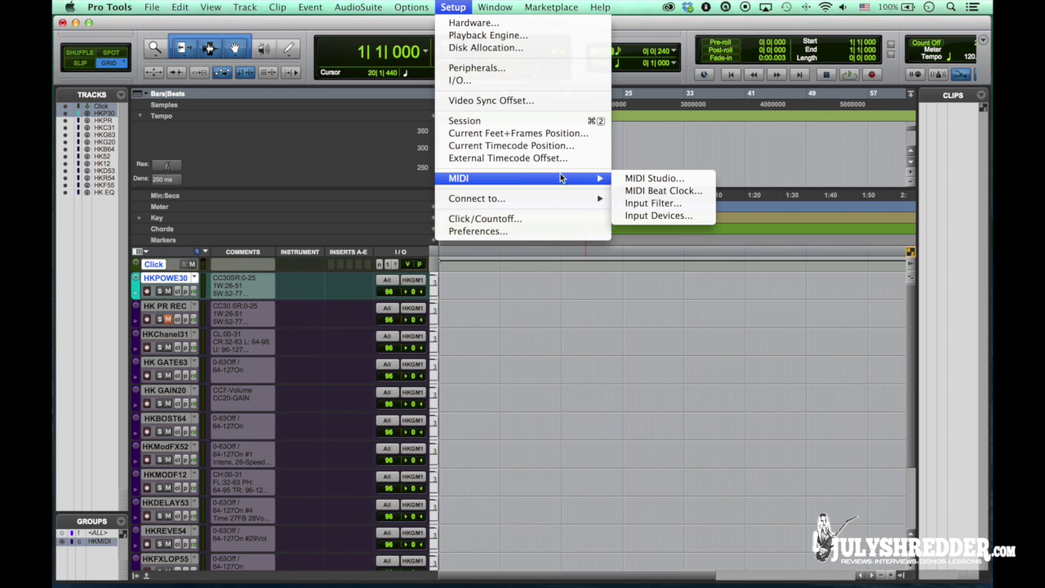
{"action": "left_click", "coordinate": [653, 178]}
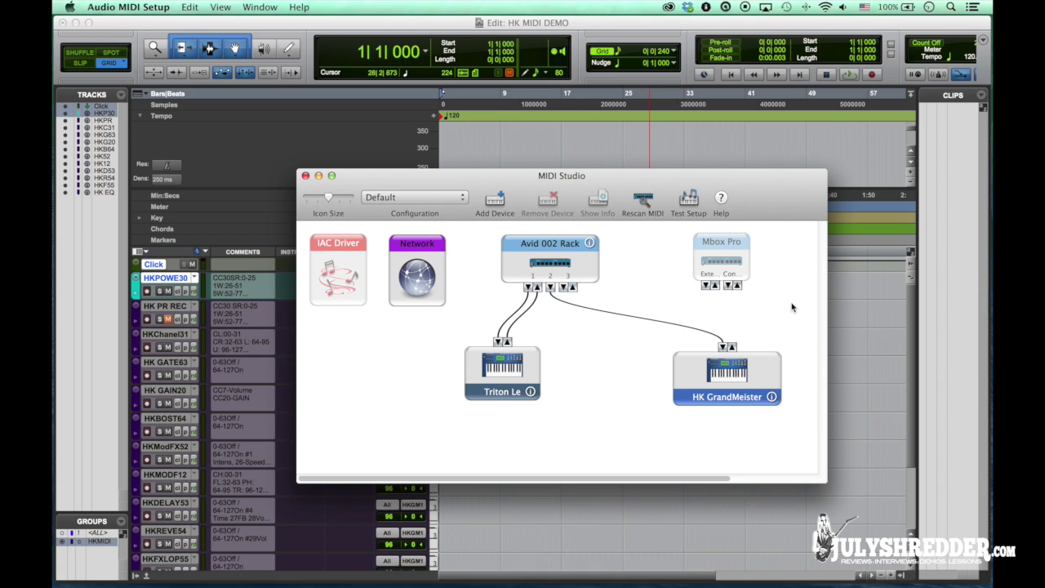
{"action": "left_click", "coordinate": [309, 143]}
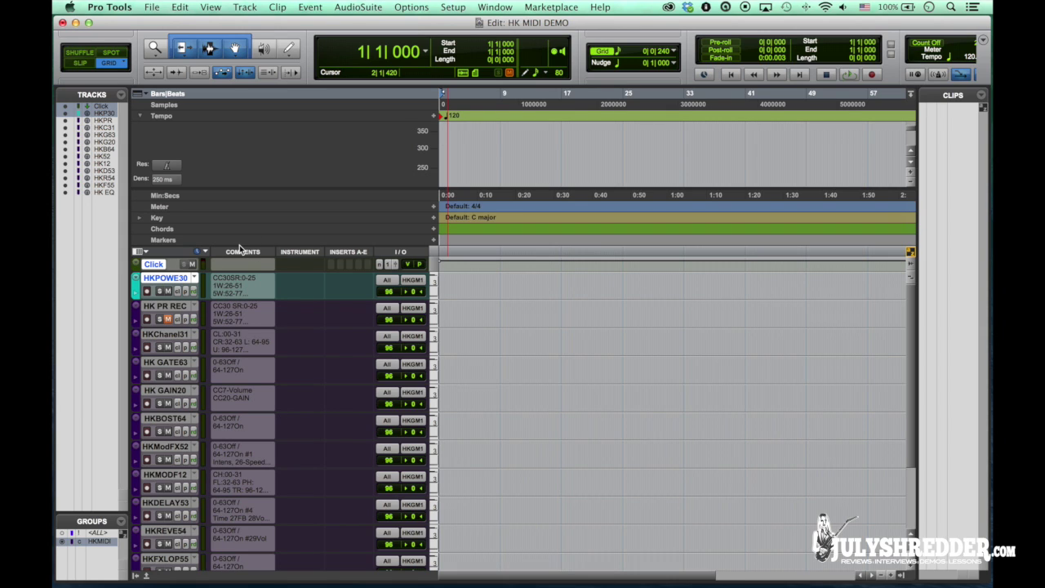
Switch the track views of HKPOWE30 and HK PR REC to the controller undefined (30)
{"action": "scroll", "coordinate": [242, 363], "scroll_direction": "down", "scroll_amount": 5}
{"action": "scroll", "coordinate": [242, 375], "scroll_direction": "up", "scroll_amount": 5}
{"action": "right_click", "coordinate": [140, 282]}
{"action": "mouse_move", "coordinate": [208, 279]}
{"action": "mouse_move", "coordinate": [285, 405]}
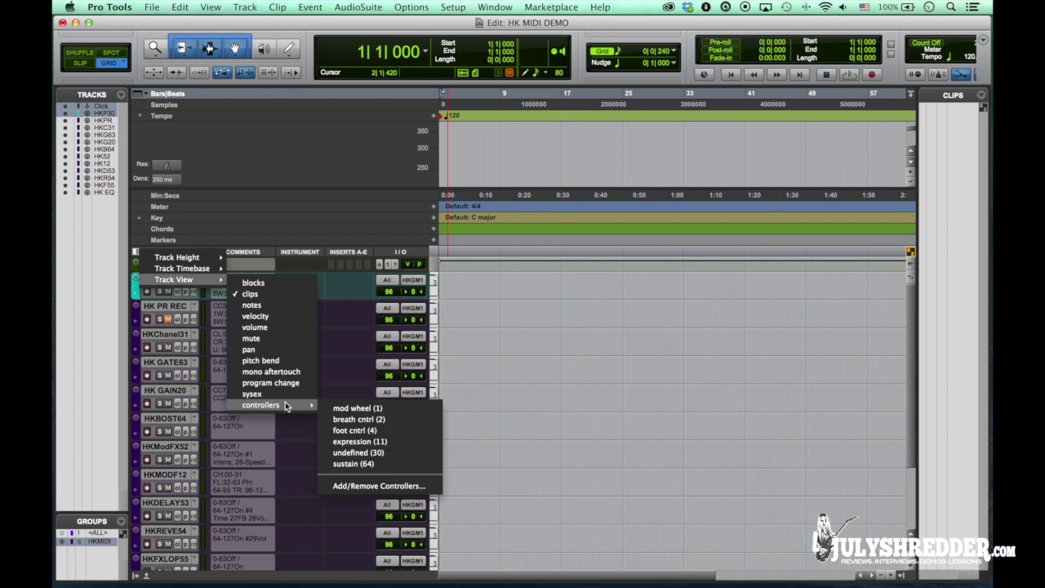
{"action": "left_click", "coordinate": [353, 463]}
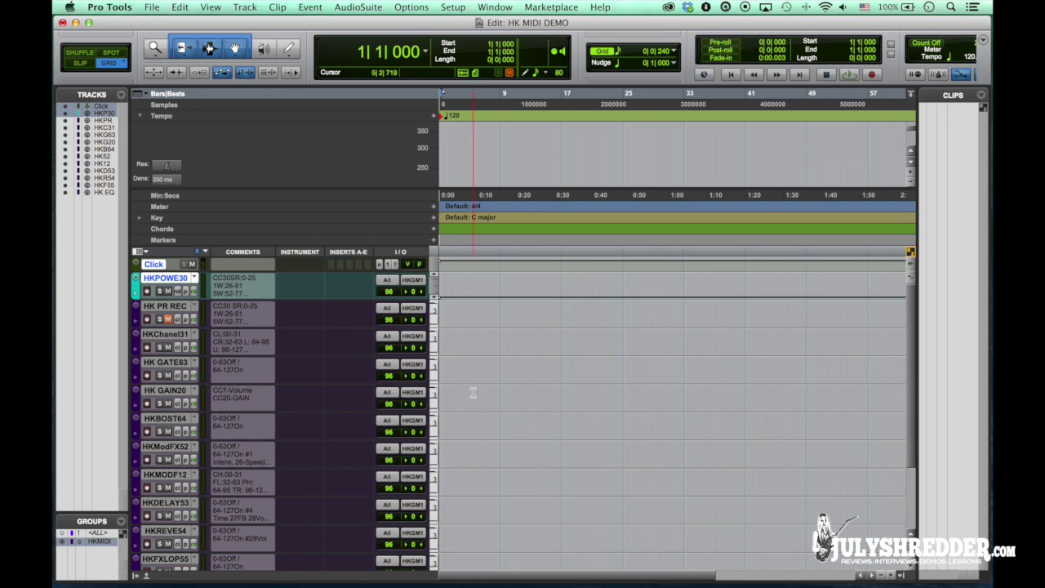
{"action": "right_click", "coordinate": [140, 280]}
{"action": "mouse_move", "coordinate": [188, 307]}
{"action": "mouse_move", "coordinate": [277, 433]}
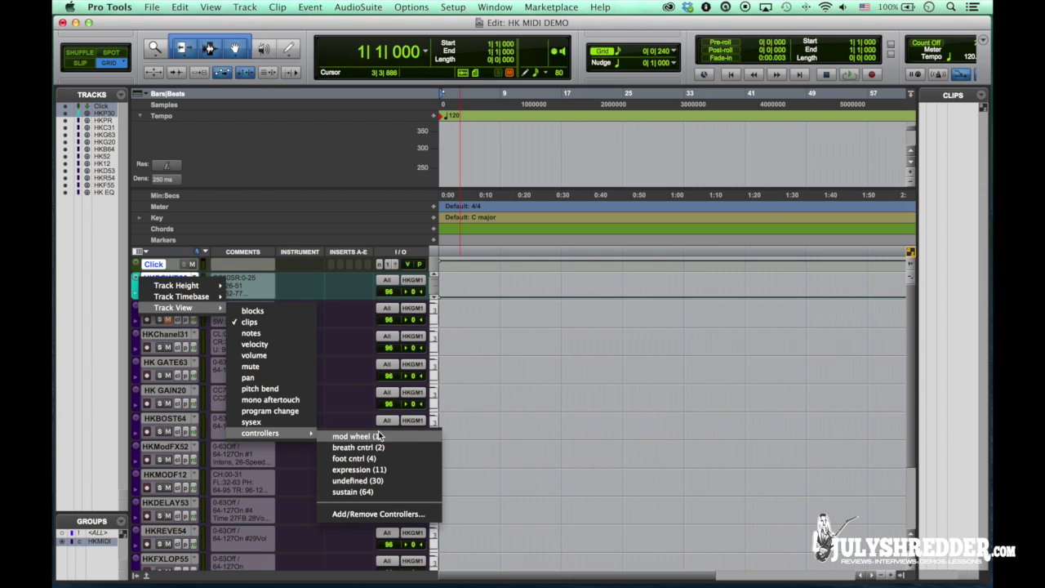
{"action": "left_click", "coordinate": [356, 480]}
Switch the track view of HKChanel31 to controller undefined (31) and of HK GATE63 to controller 63
{"action": "right_click", "coordinate": [135, 336]}
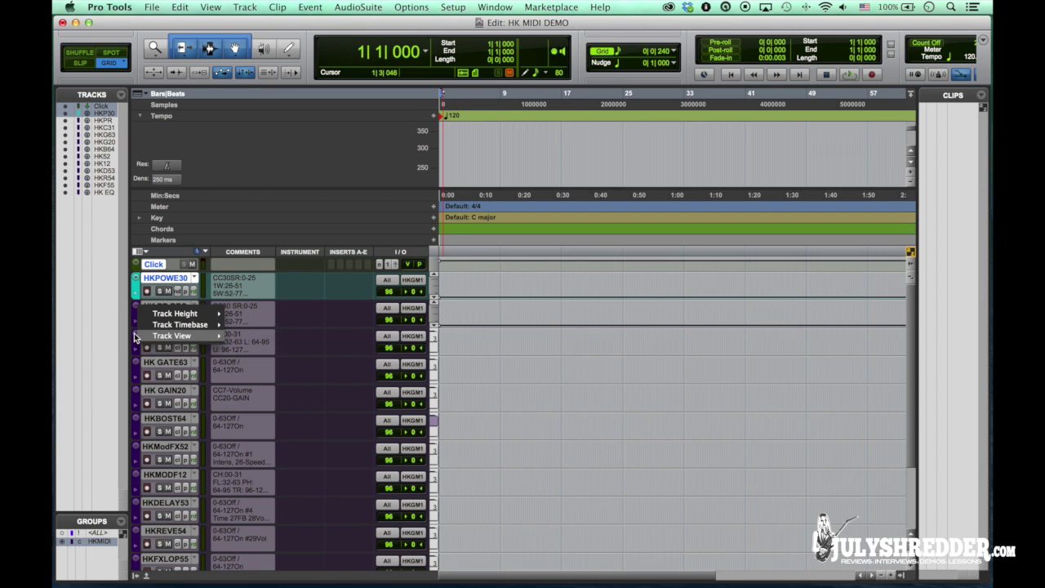
{"action": "mouse_move", "coordinate": [136, 336]}
{"action": "mouse_move", "coordinate": [286, 469]}
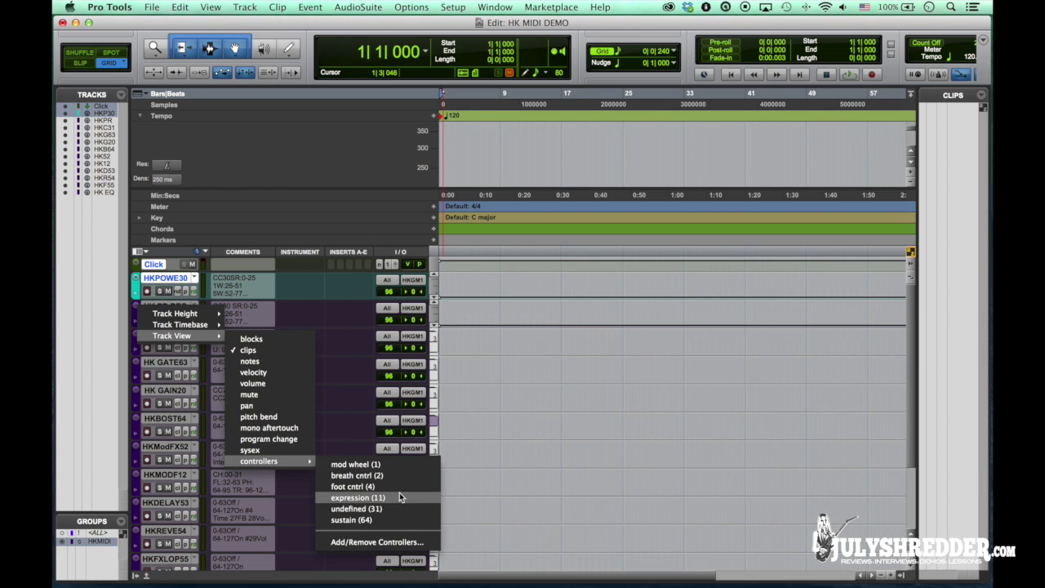
{"action": "left_click", "coordinate": [400, 507]}
{"action": "left_click", "coordinate": [137, 362]}
{"action": "mouse_move", "coordinate": [188, 364]}
{"action": "mouse_move", "coordinate": [307, 490]}
{"action": "left_click", "coordinate": [395, 536]}
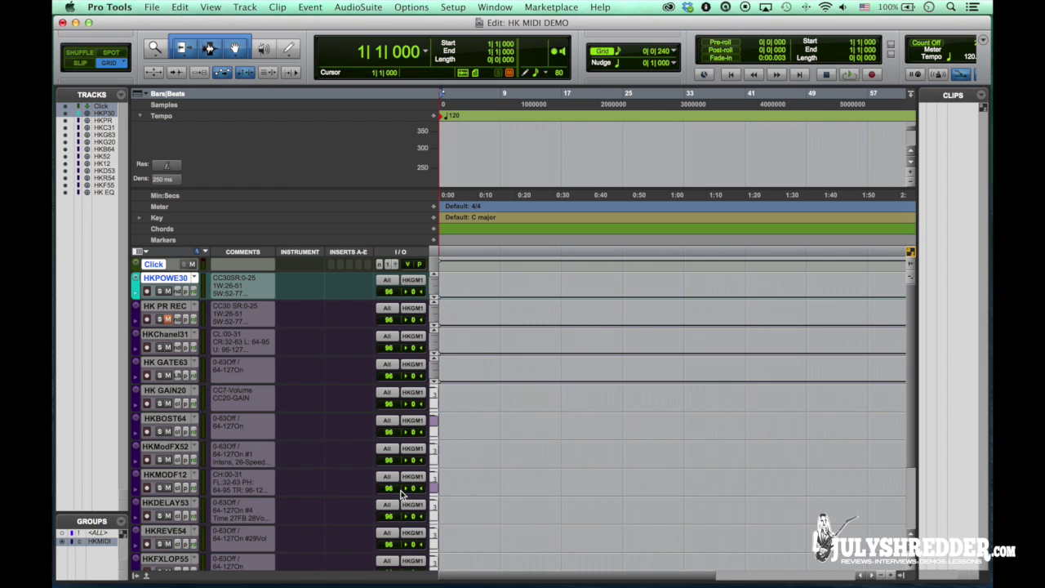
Show a volume automation lane under HK GAIN20 and switch its track view to controller 20
{"action": "left_click", "coordinate": [135, 407]}
{"action": "left_click", "coordinate": [177, 420]}
{"action": "left_click", "coordinate": [184, 432]}
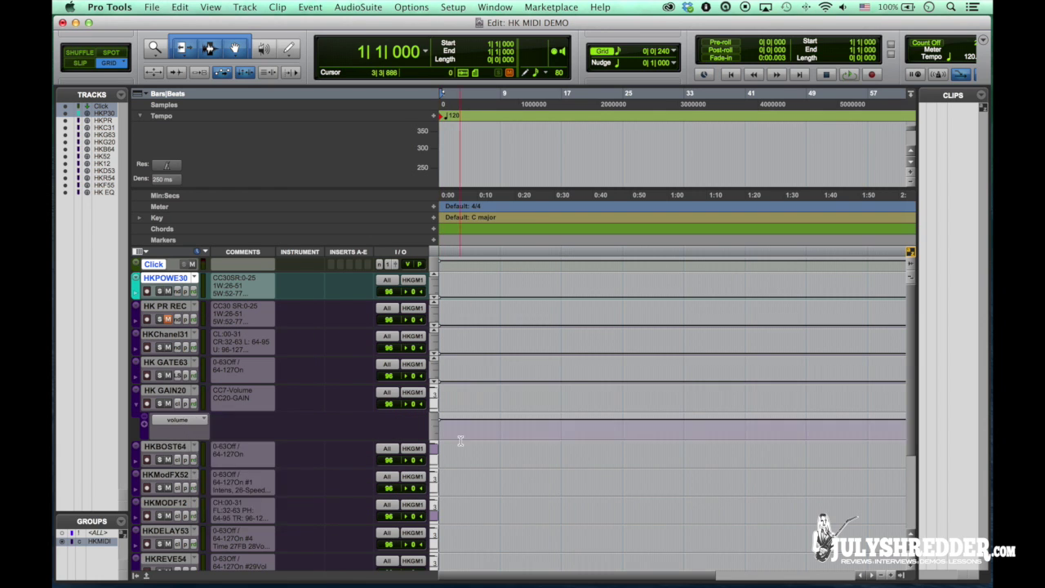
{"action": "left_click", "coordinate": [136, 391]}
{"action": "mouse_move", "coordinate": [198, 392]}
{"action": "mouse_move", "coordinate": [307, 517]}
{"action": "left_click", "coordinate": [396, 541]}
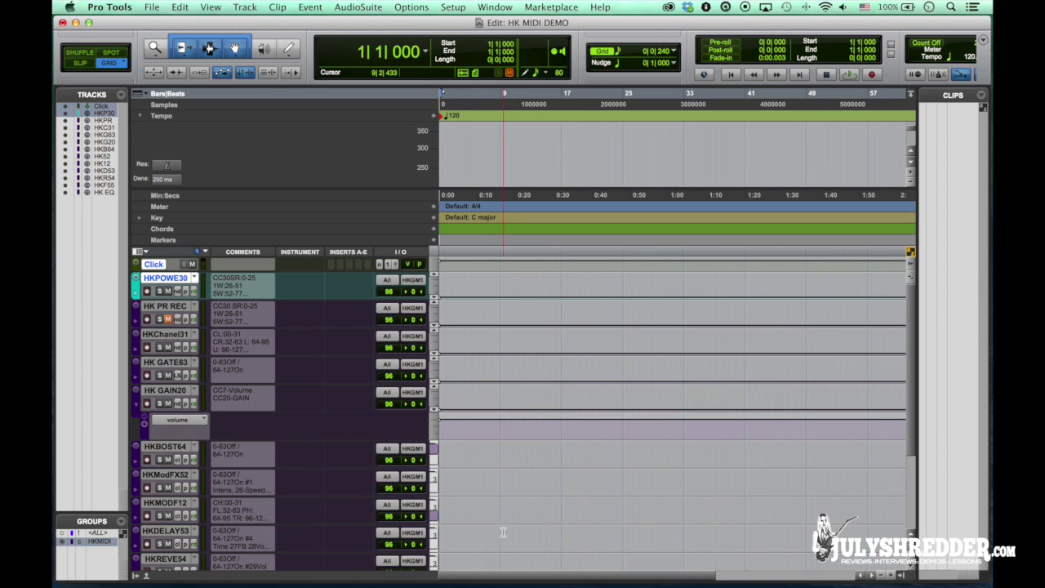
Open the automated MIDI controllers list for HK BOOST64 and check which controllers are assigned, viewing the 64-101 range
{"action": "left_click", "coordinate": [137, 448]}
{"action": "mouse_move", "coordinate": [188, 448]}
{"action": "mouse_move", "coordinate": [309, 577]}
{"action": "left_click", "coordinate": [352, 572]}
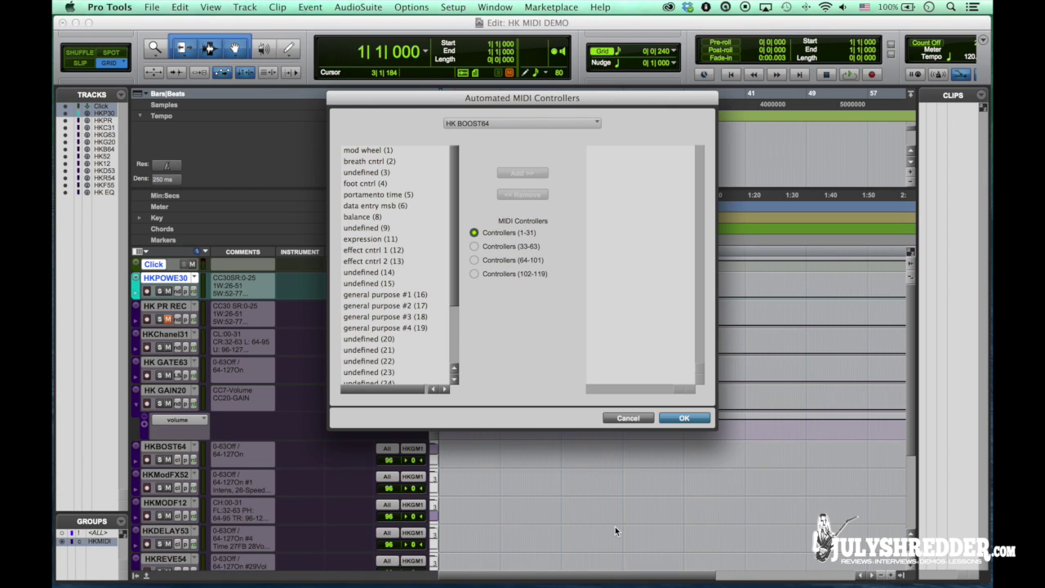
{"action": "scroll", "coordinate": [415, 335], "scroll_direction": "down", "scroll_amount": 3}
{"action": "left_click", "coordinate": [474, 259]}
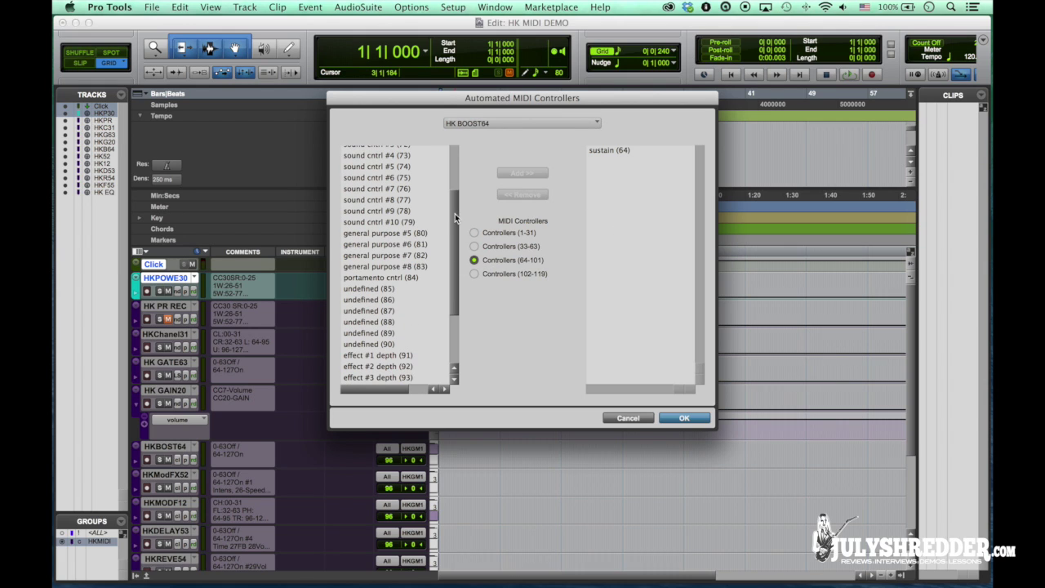
{"action": "left_click", "coordinate": [611, 151]}
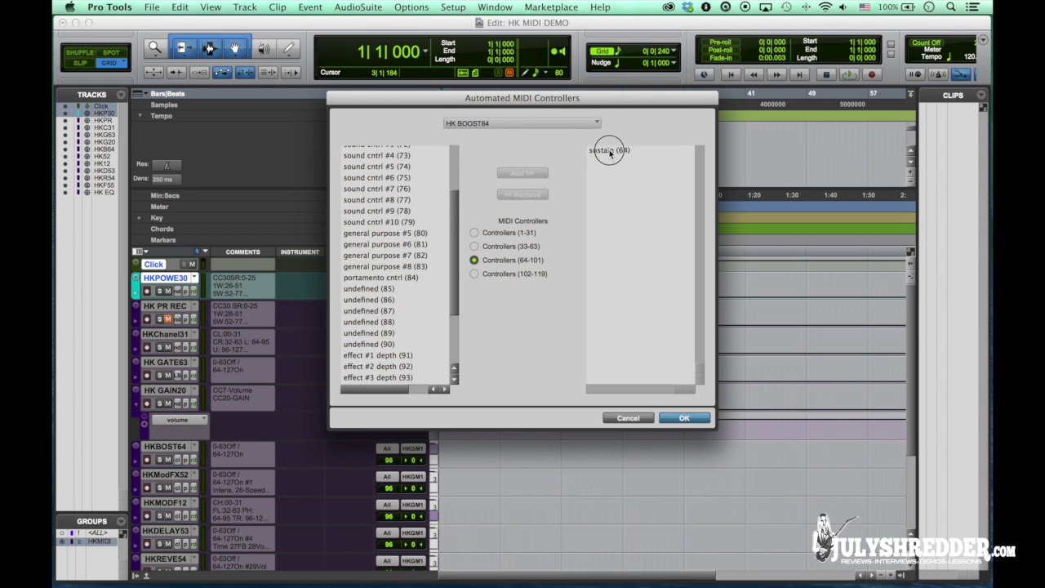
{"action": "left_click", "coordinate": [690, 421]}
Switch the track view of HKBOST64 to the sustain (64) controller
{"action": "left_click", "coordinate": [137, 448]}
{"action": "mouse_move", "coordinate": [184, 448]}
{"action": "mouse_move", "coordinate": [305, 572]}
{"action": "left_click", "coordinate": [324, 540]}
Switch the track view of HKModFX52 to controller 52
{"action": "left_click", "coordinate": [136, 475]}
{"action": "left_click", "coordinate": [135, 475]}
{"action": "mouse_move", "coordinate": [184, 476]}
{"action": "mouse_move", "coordinate": [305, 572]}
{"action": "left_click", "coordinate": [386, 538]}
Show two automation lanes under HKModFX52, one for mod wheel (1) and one for the speed controller 26
{"action": "left_click", "coordinate": [136, 489]}
{"action": "scroll", "coordinate": [259, 409], "scroll_direction": "down", "scroll_amount": 3}
{"action": "left_click", "coordinate": [186, 435]}
{"action": "mouse_move", "coordinate": [245, 526]}
{"action": "left_click", "coordinate": [321, 487]}
{"action": "left_click", "coordinate": [145, 437]}
{"action": "left_click", "coordinate": [189, 461]}
{"action": "mouse_move", "coordinate": [285, 465]}
{"action": "left_click", "coordinate": [328, 507]}
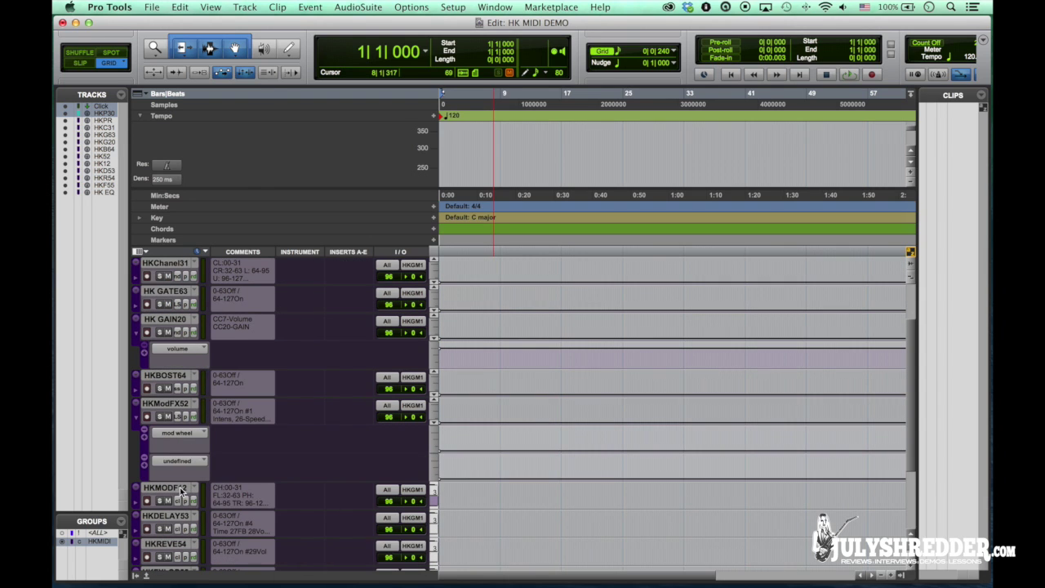
Switch the track view of HKMODF12 to controller 12 and of HKDELAY53 to controller undefined LSB (53)
{"action": "scroll", "coordinate": [182, 489], "scroll_direction": "down", "scroll_amount": 3}
{"action": "left_click", "coordinate": [137, 406]}
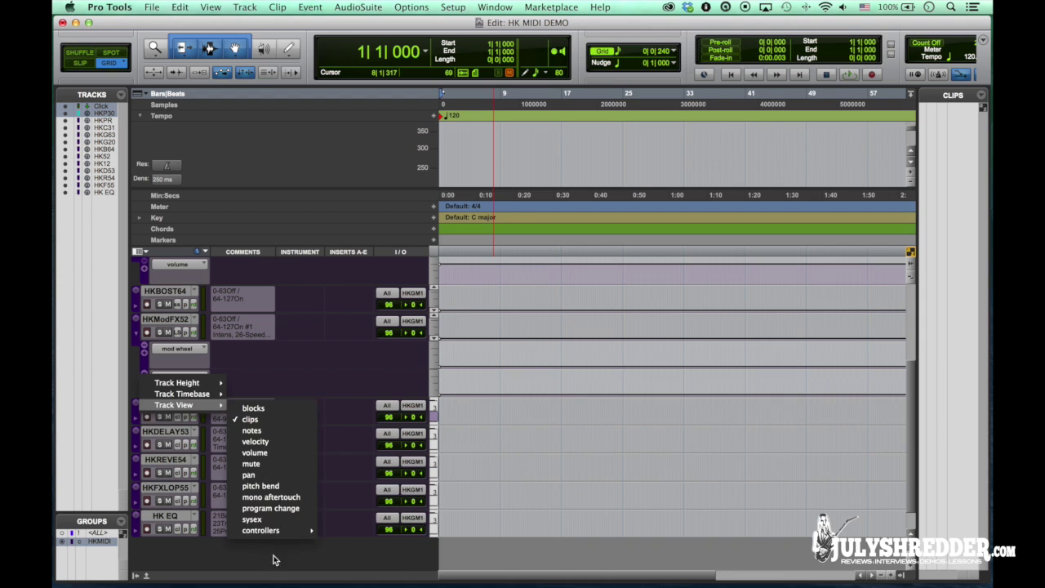
{"action": "left_click", "coordinate": [137, 405]}
{"action": "left_click", "coordinate": [367, 540]}
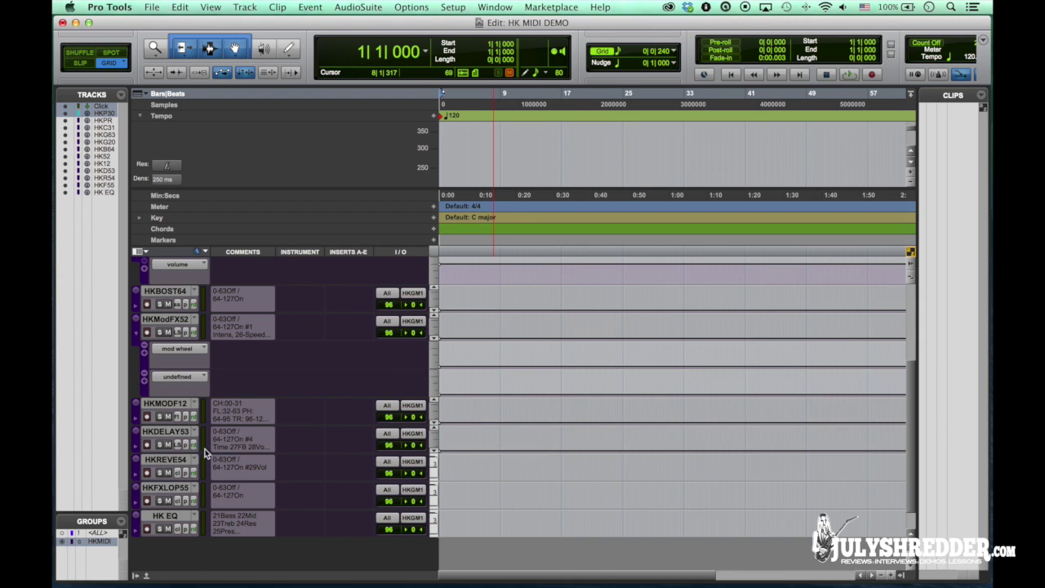
Show three automation lanes under HKDELAY53 for foot cntrl (4), undefined (27) and undefined (28)
{"action": "left_click", "coordinate": [136, 447]}
{"action": "left_click", "coordinate": [188, 462]}
{"action": "mouse_move", "coordinate": [245, 554]}
{"action": "left_click", "coordinate": [334, 495]}
{"action": "left_click", "coordinate": [145, 466]}
{"action": "left_click", "coordinate": [204, 489]}
{"action": "mouse_move", "coordinate": [260, 489]}
{"action": "left_click", "coordinate": [346, 517]}
{"action": "left_click", "coordinate": [143, 493]}
{"action": "left_click", "coordinate": [203, 518]}
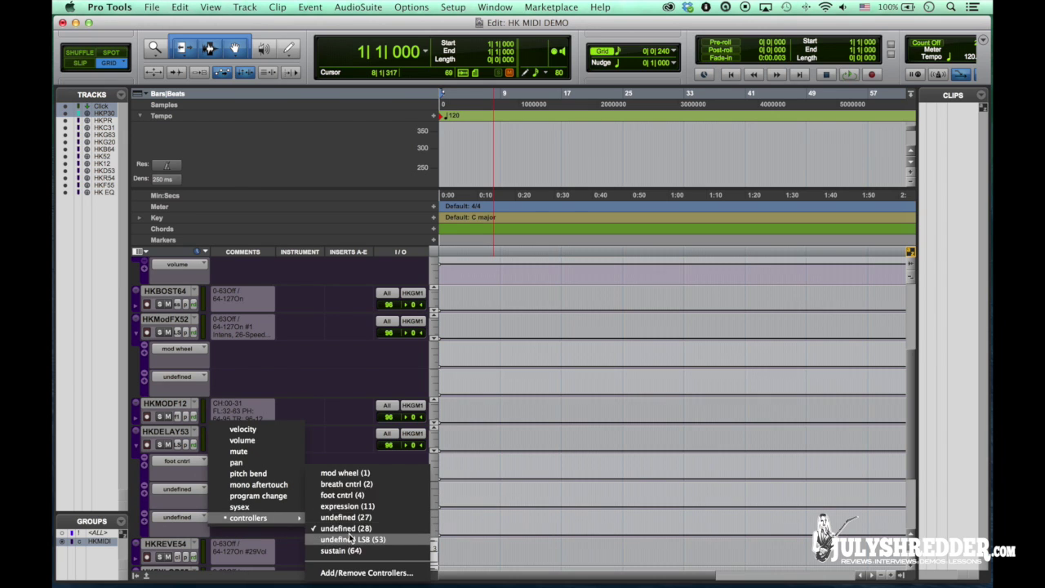
{"action": "left_click", "coordinate": [167, 516]}
Switch the track view of HKREVE54 to controller 54 and show a lane beneath it for volume controller 29
{"action": "scroll", "coordinate": [165, 505], "scroll_direction": "down", "scroll_amount": 4}
{"action": "left_click", "coordinate": [137, 431]}
{"action": "mouse_move", "coordinate": [188, 433]}
{"action": "mouse_move", "coordinate": [270, 558]}
{"action": "left_click", "coordinate": [339, 551]}
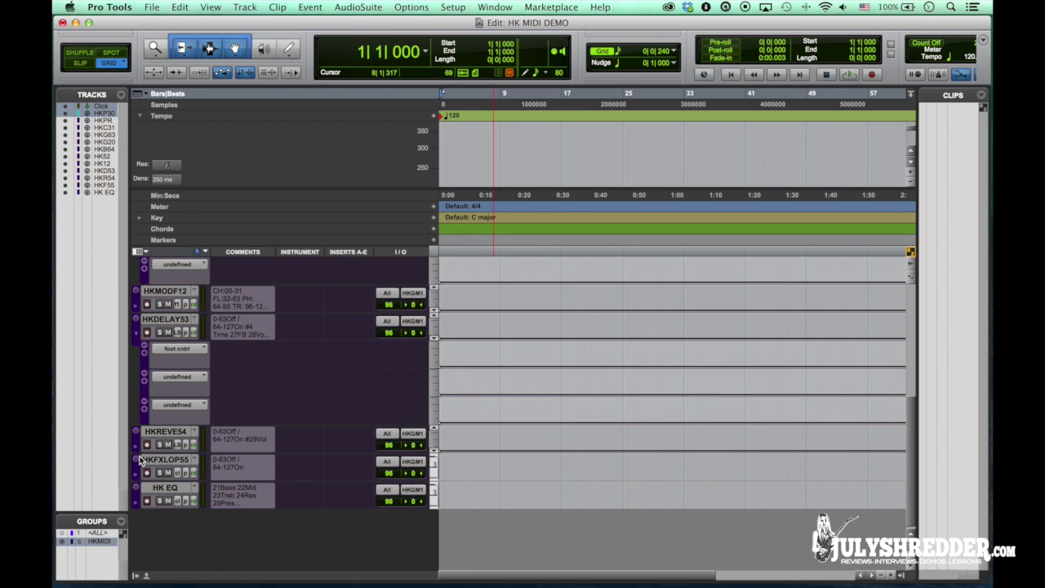
{"action": "left_click", "coordinate": [137, 445]}
{"action": "left_click", "coordinate": [177, 460]}
{"action": "mouse_move", "coordinate": [237, 553]}
{"action": "left_click", "coordinate": [315, 529]}
Switch the track view of HKFXLOP55 to controller 55 and of HK EQ to its bass controller 21
{"action": "left_click", "coordinate": [137, 487]}
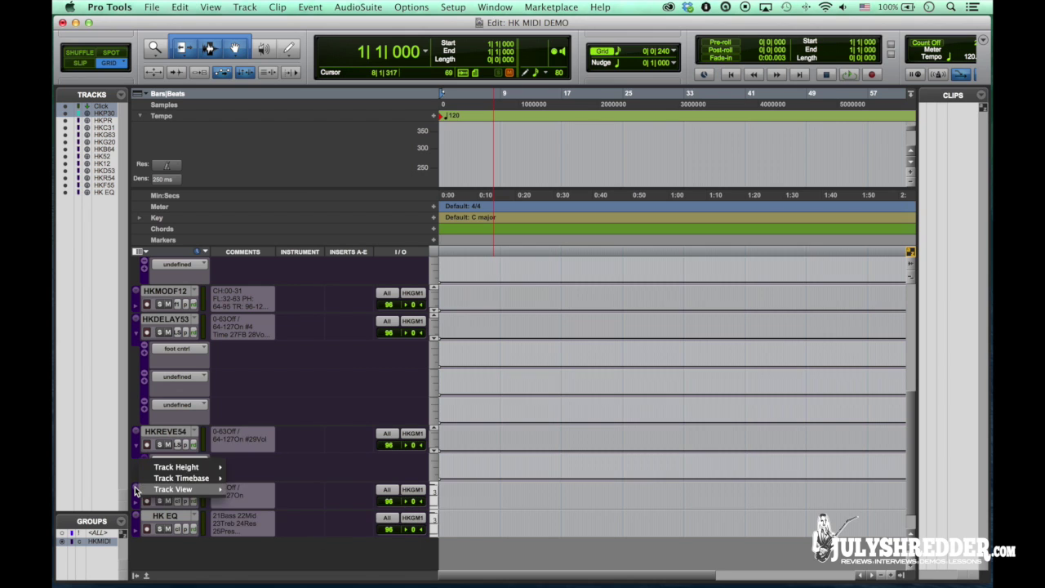
{"action": "mouse_move", "coordinate": [213, 489]}
{"action": "mouse_move", "coordinate": [276, 572]}
{"action": "left_click", "coordinate": [366, 540]}
{"action": "left_click", "coordinate": [137, 516]}
{"action": "mouse_move", "coordinate": [210, 517]}
{"action": "mouse_move", "coordinate": [287, 573]}
{"action": "left_click", "coordinate": [354, 551]}
Show four automation lanes under HK EQ for its remaining tone controllers, 22 to 25
{"action": "left_click", "coordinate": [138, 530]}
{"action": "left_click", "coordinate": [187, 544]}
{"action": "mouse_move", "coordinate": [246, 531]}
{"action": "left_click", "coordinate": [338, 507]}
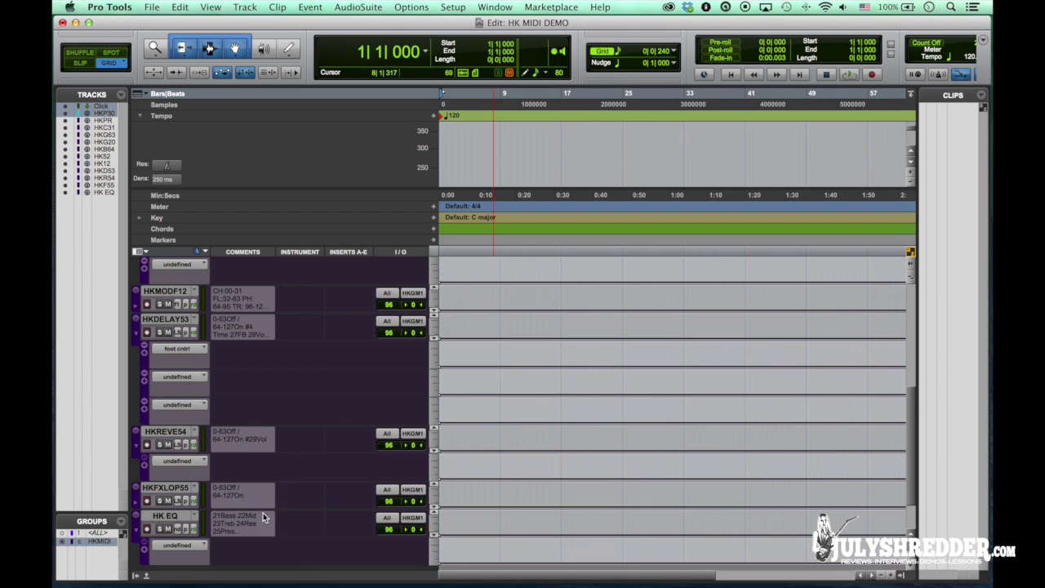
{"action": "scroll", "coordinate": [196, 513], "scroll_direction": "down", "scroll_amount": 3}
{"action": "left_click", "coordinate": [144, 488]}
{"action": "left_click", "coordinate": [202, 513]}
{"action": "left_click", "coordinate": [353, 522]}
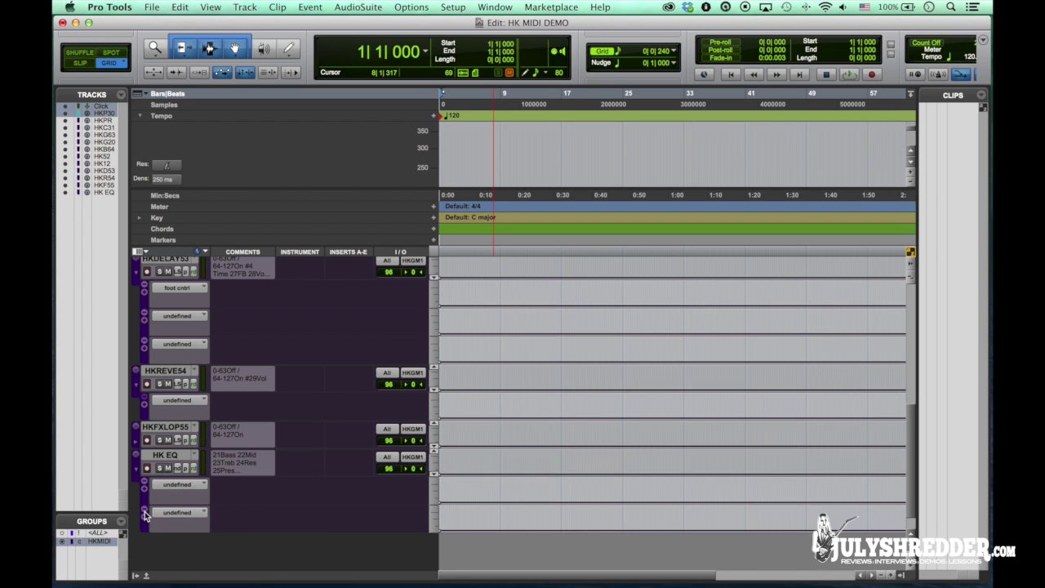
{"action": "scroll", "coordinate": [245, 522], "scroll_direction": "down", "scroll_amount": 1}
{"action": "left_click", "coordinate": [177, 521]}
{"action": "left_click", "coordinate": [161, 523]}
{"action": "scroll", "coordinate": [200, 525], "scroll_direction": "down", "scroll_amount": 4}
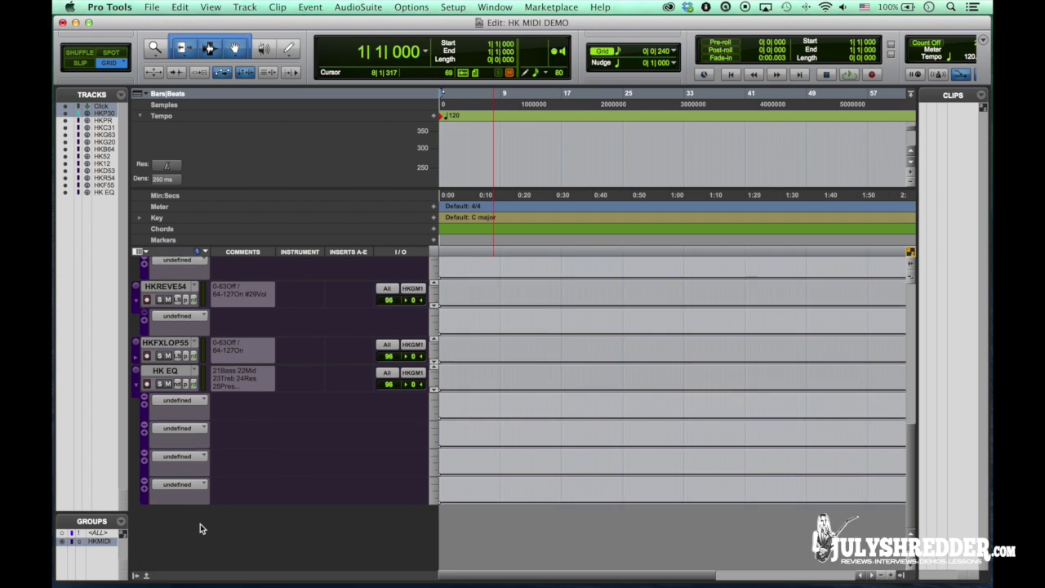
With the Pencil tool, draw rising and falling curves on HK GAIN20's controller (about bars 4 to 35) and volume lane (about bars 14 to 33)
{"action": "scroll", "coordinate": [200, 526], "scroll_direction": "up", "scroll_amount": 15}
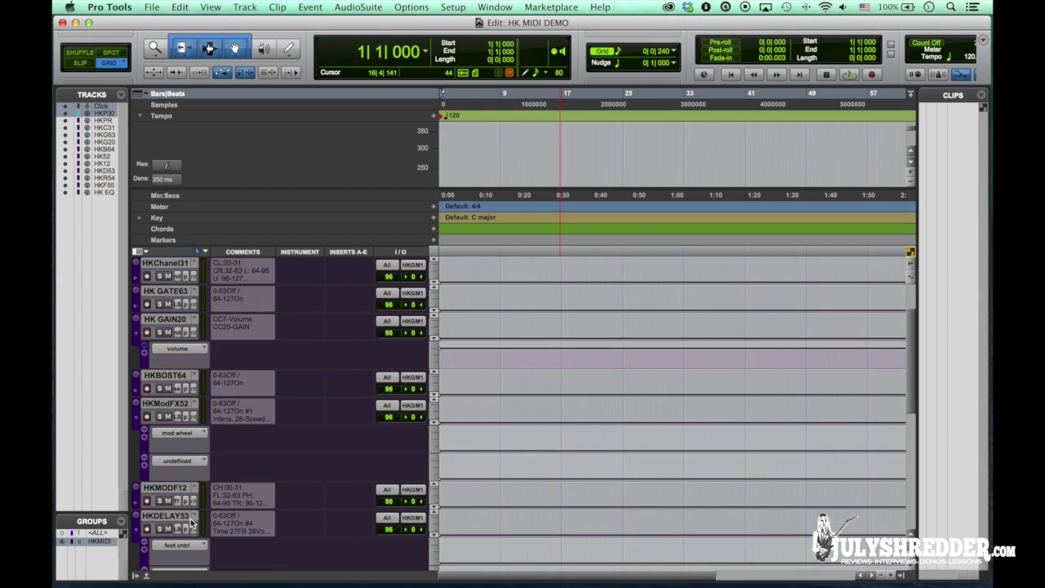
{"action": "scroll", "coordinate": [190, 523], "scroll_direction": "down", "scroll_amount": 3}
{"action": "scroll", "coordinate": [189, 498], "scroll_direction": "up", "scroll_amount": 3}
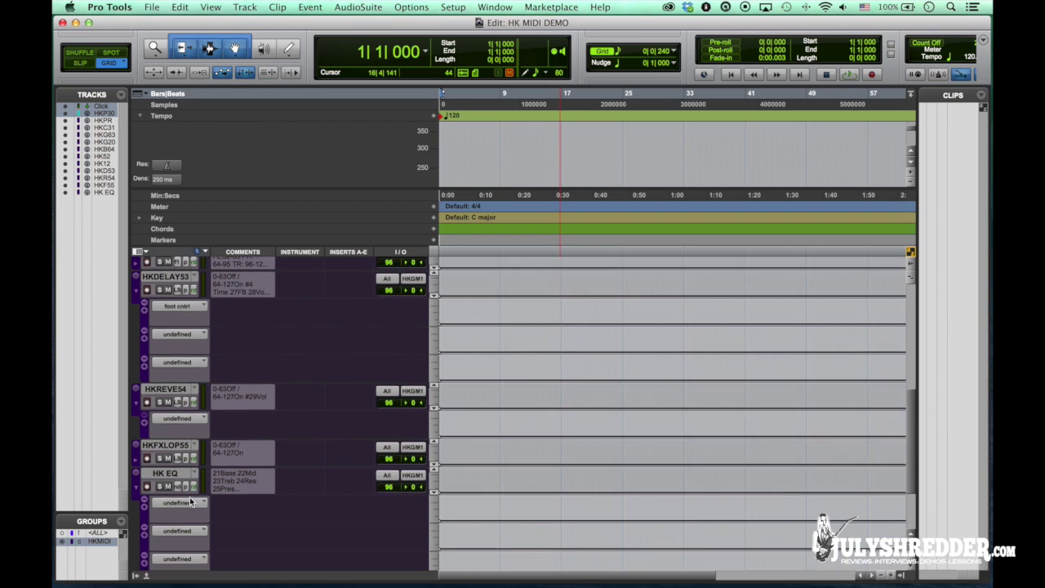
{"action": "scroll", "coordinate": [190, 496], "scroll_direction": "down", "scroll_amount": 3}
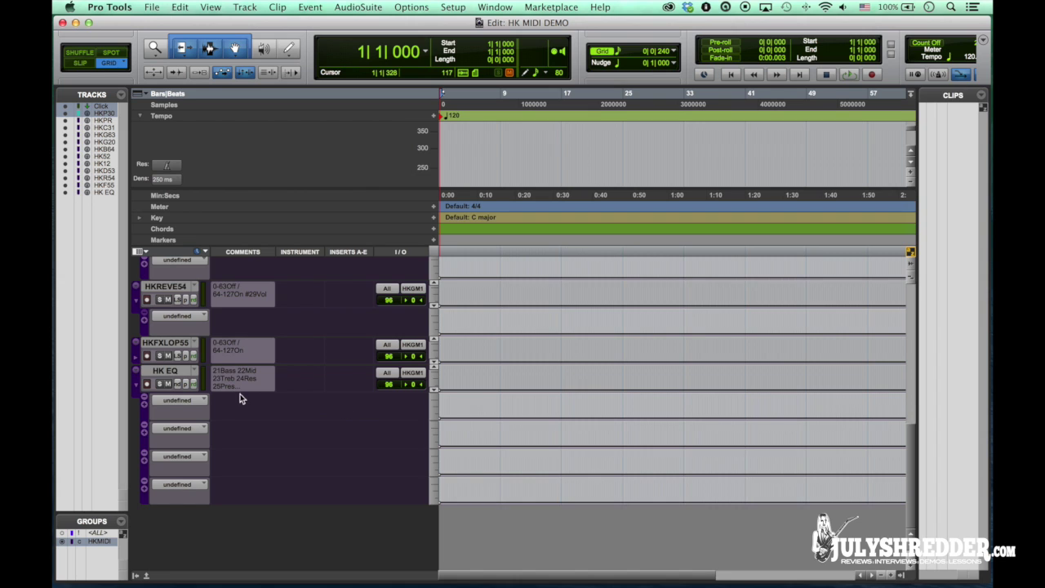
{"action": "scroll", "coordinate": [208, 409], "scroll_direction": "up", "scroll_amount": 3}
{"action": "scroll", "coordinate": [209, 414], "scroll_direction": "up", "scroll_amount": 3}
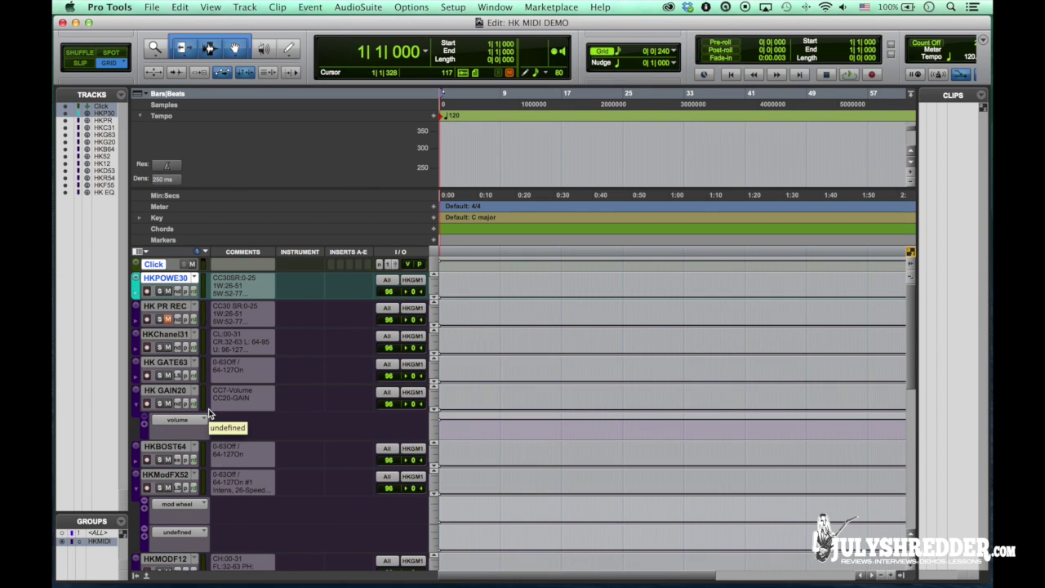
{"action": "key", "text": "F10"}
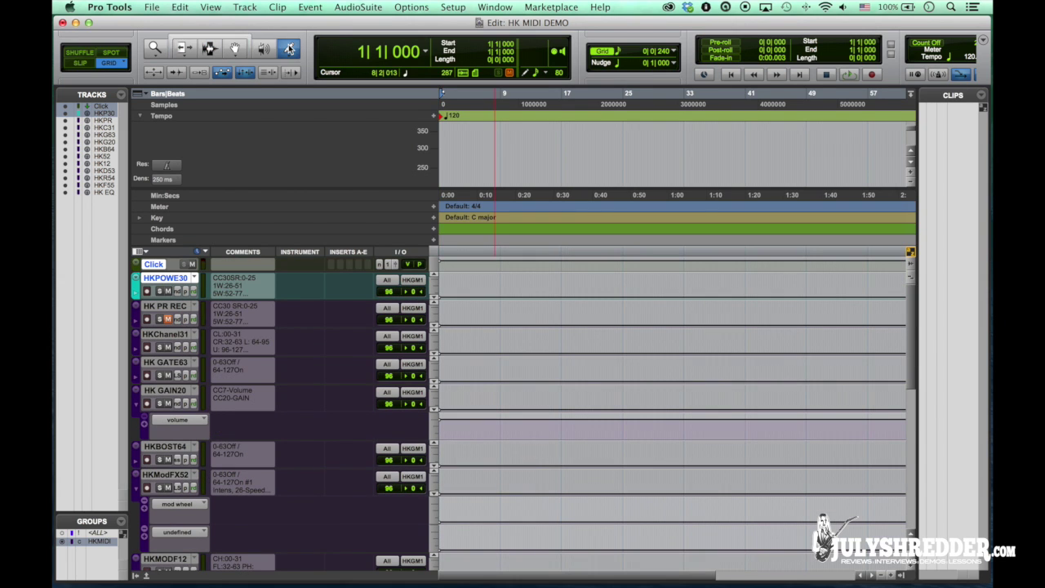
{"action": "mouse_move", "coordinate": [466, 407]}
{"action": "left_mouse_down"}
{"action": "mouse_move", "coordinate": [594, 385]}
{"action": "mouse_move", "coordinate": [708, 410]}
{"action": "left_mouse_up"}
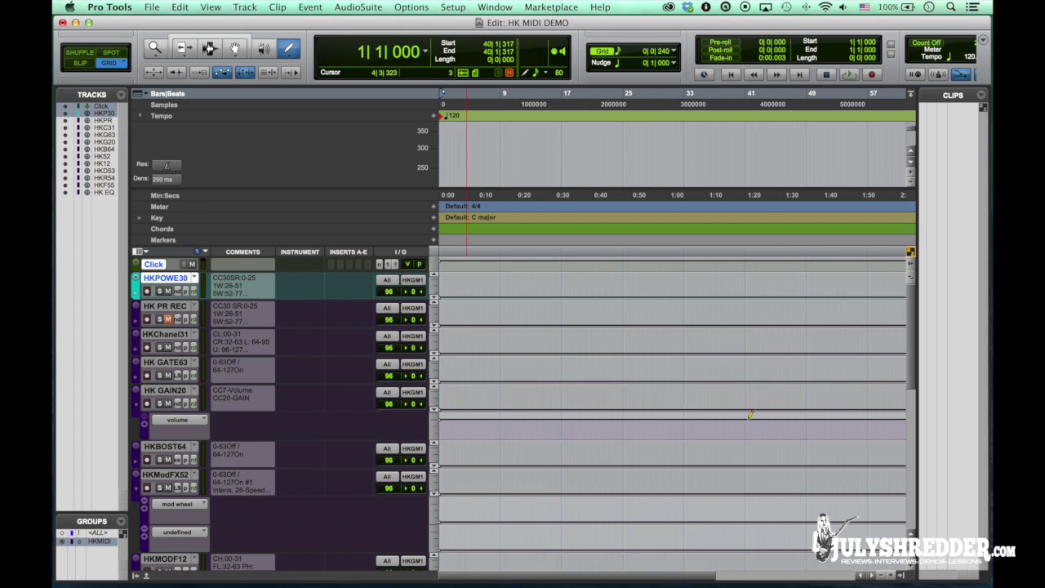
{"action": "mouse_move", "coordinate": [539, 433]}
{"action": "left_mouse_down"}
{"action": "mouse_move", "coordinate": [624, 406]}
{"action": "mouse_move", "coordinate": [688, 422]}
{"action": "left_mouse_up"}
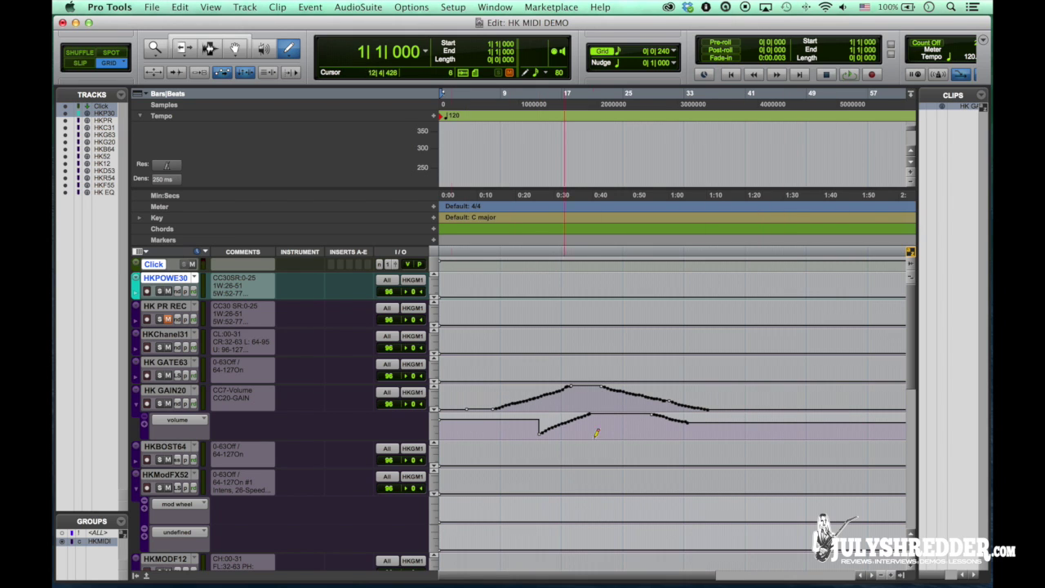
Try drawing stepped Pencil automation on HKBOST64 (about bars 8 to 15) and HKPOWE30 (about bars 6 to 24), undoing each attempt
{"action": "left_click_drag", "start_coordinate": [771, 420], "coordinate": [664, 424]}
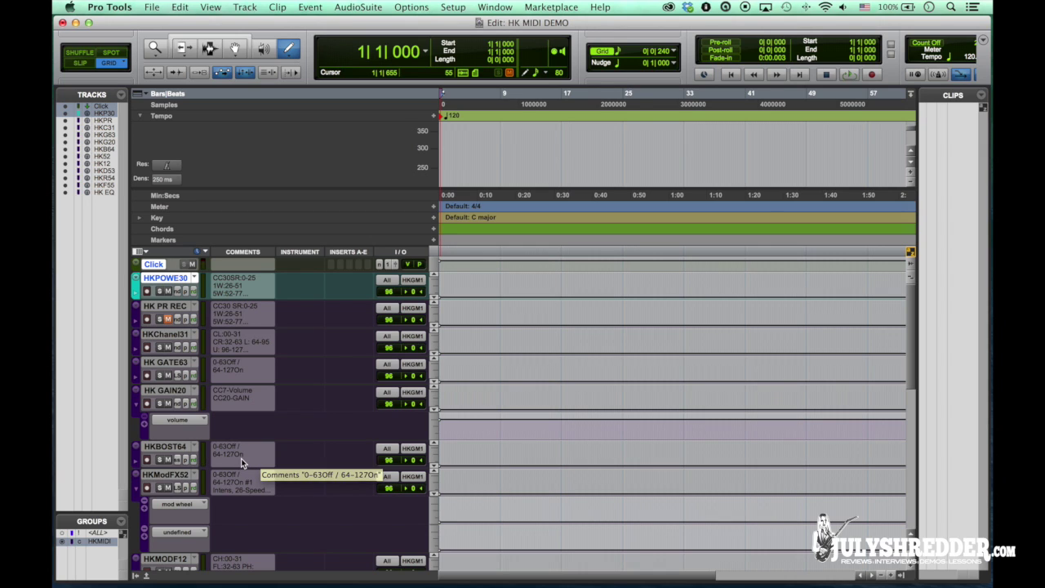
{"action": "left_click", "coordinate": [494, 462]}
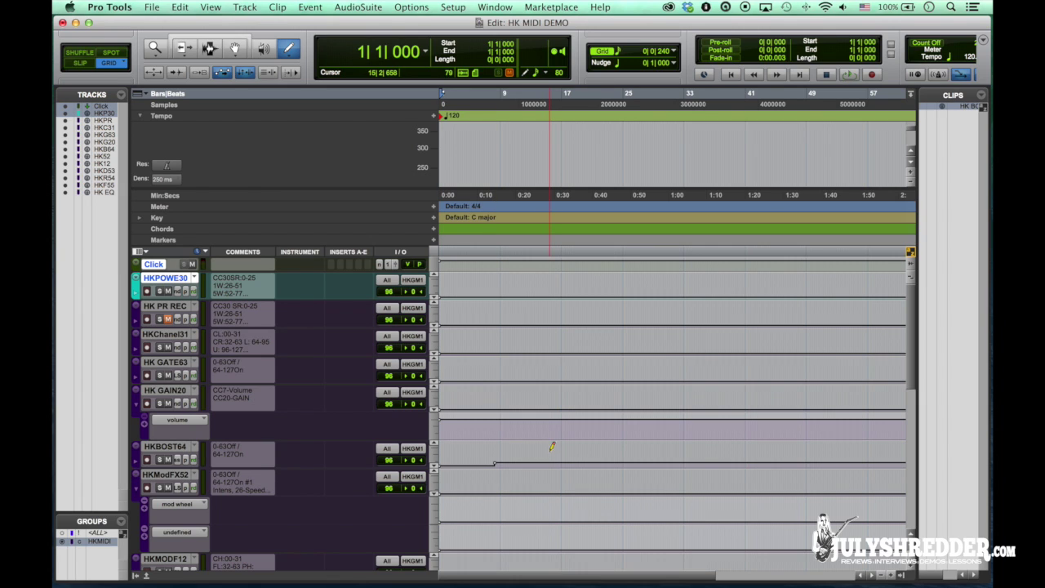
{"action": "left_click", "coordinate": [550, 449]}
{"action": "left_click", "coordinate": [551, 448]}
{"action": "key", "text": "super+z"}
{"action": "key", "text": "super+z"}
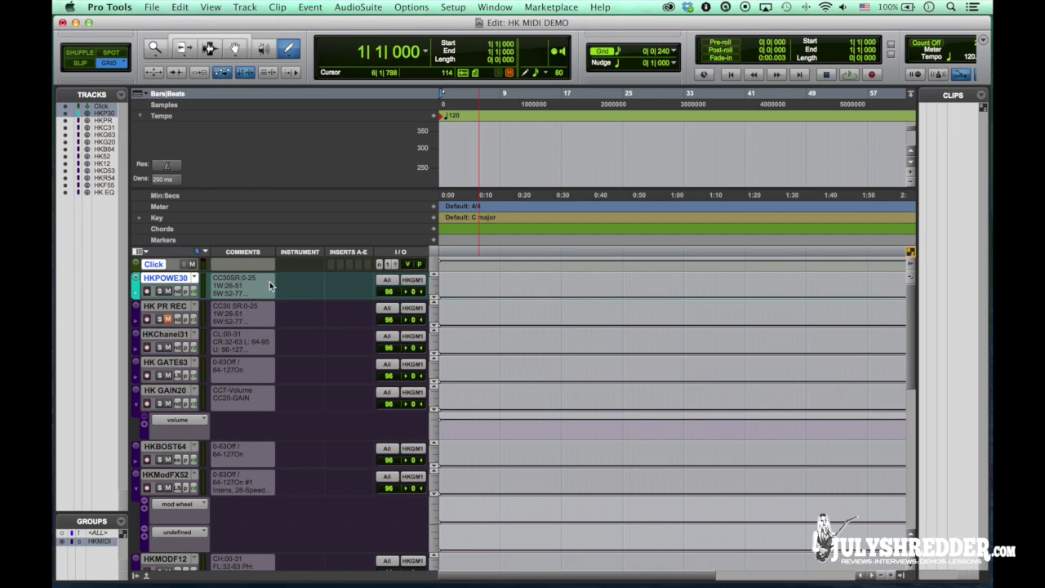
{"action": "mouse_move", "coordinate": [483, 280]}
{"action": "left_mouse_down"}
{"action": "mouse_move", "coordinate": [529, 276]}
{"action": "mouse_move", "coordinate": [623, 283]}
{"action": "left_mouse_up"}
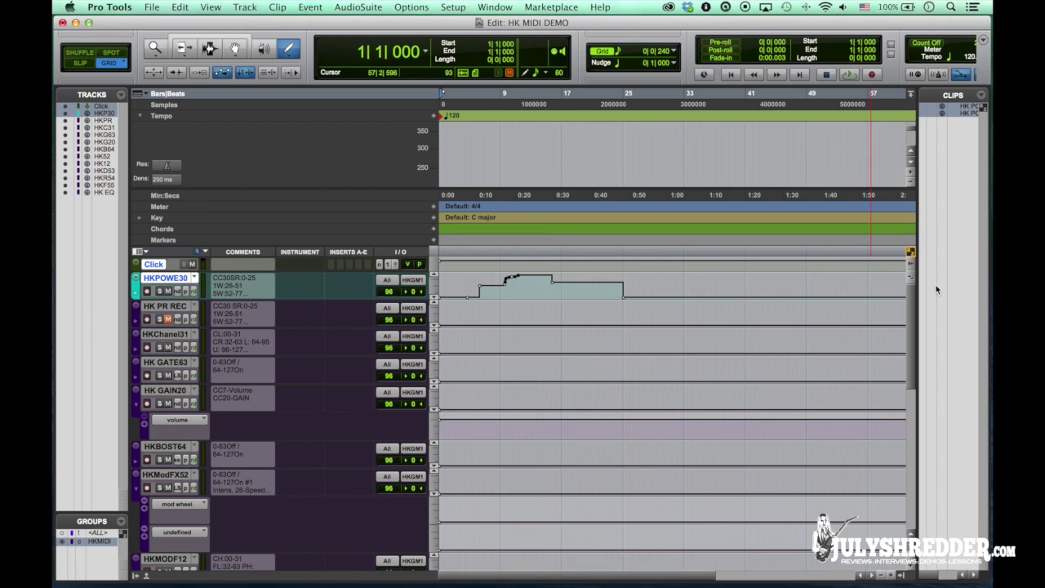
{"action": "key", "text": "super+z"}
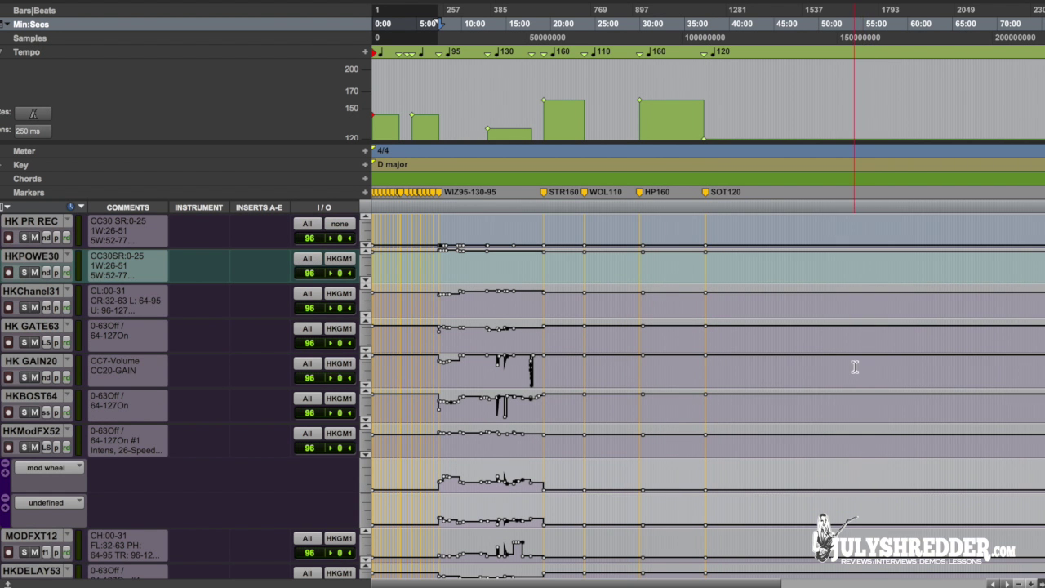
Assign HKPOWE30's MIDI output to HK GrandMeister channel-1 and set its automation mode to read
{"action": "key", "text": "Return"}
{"action": "left_click", "coordinate": [339, 258]}
{"action": "mouse_move", "coordinate": [444, 262]}
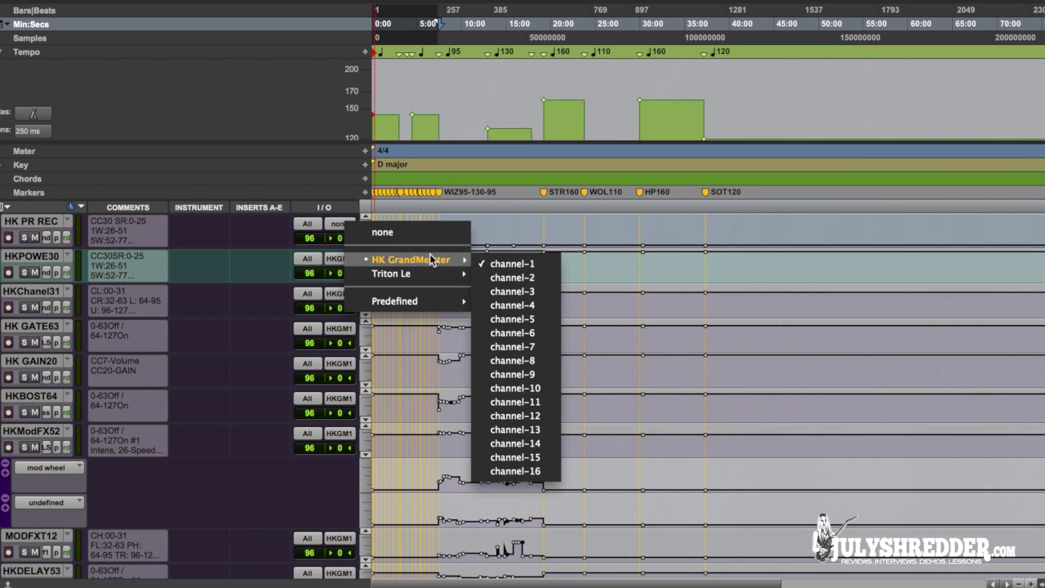
{"action": "left_click", "coordinate": [506, 264]}
{"action": "left_click", "coordinate": [66, 274]}
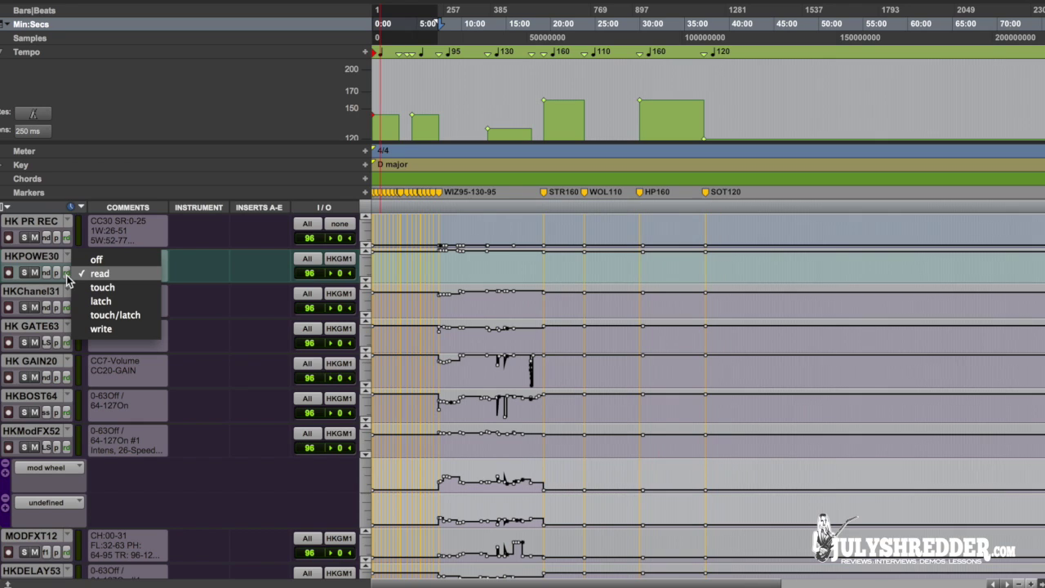
{"action": "left_click", "coordinate": [101, 274]}
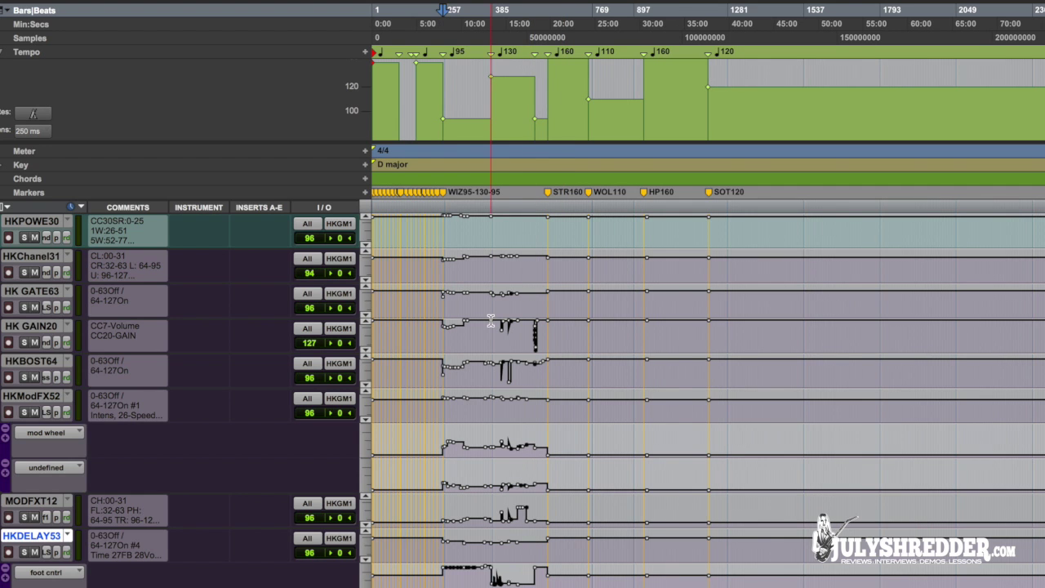
Examine the controller automation of the HK tracks around the WIZ95-130-95 marker, from HKPOWE30 through HKDELAY53 and its lanes
{"action": "key", "text": "super+]"}
{"action": "key", "text": "super+]"}
{"action": "key", "text": "super+]"}
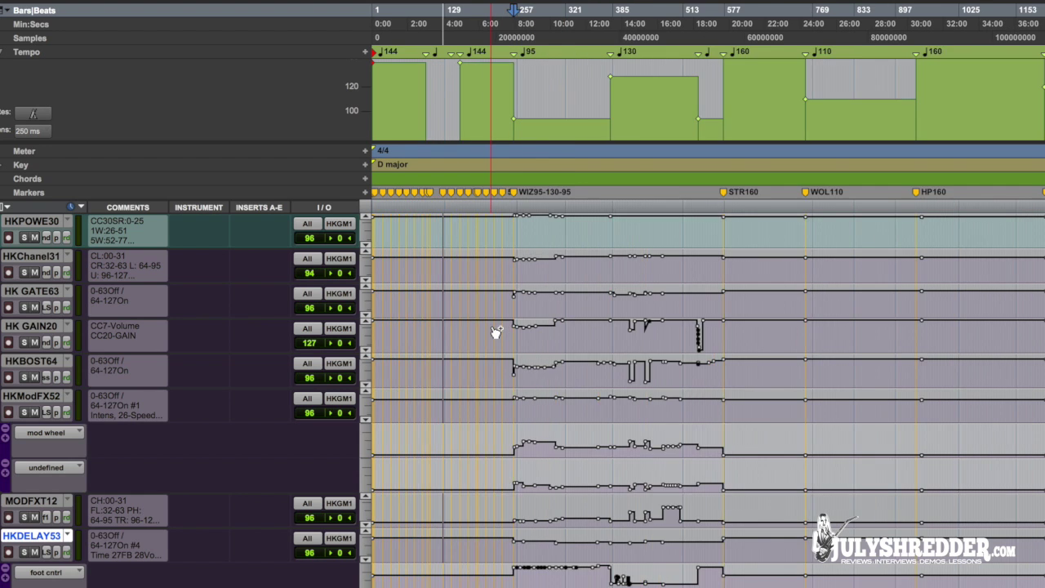
{"action": "scroll", "coordinate": [687, 353], "scroll_direction": "right", "scroll_amount": 5}
{"action": "scroll", "coordinate": [687, 352], "scroll_direction": "down", "scroll_amount": 2}
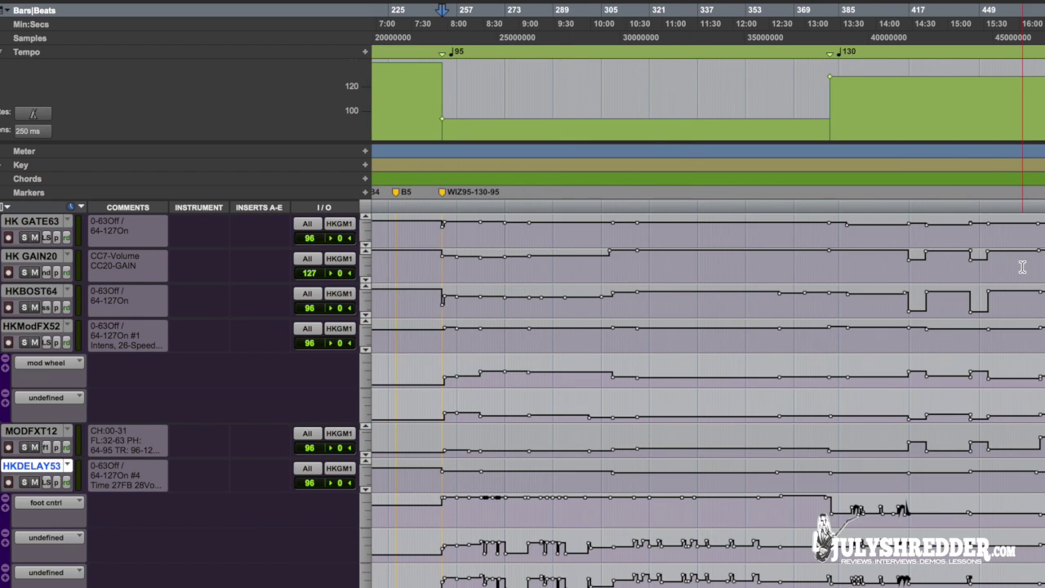
{"action": "scroll", "coordinate": [490, 235], "scroll_direction": "up", "scroll_amount": 2}
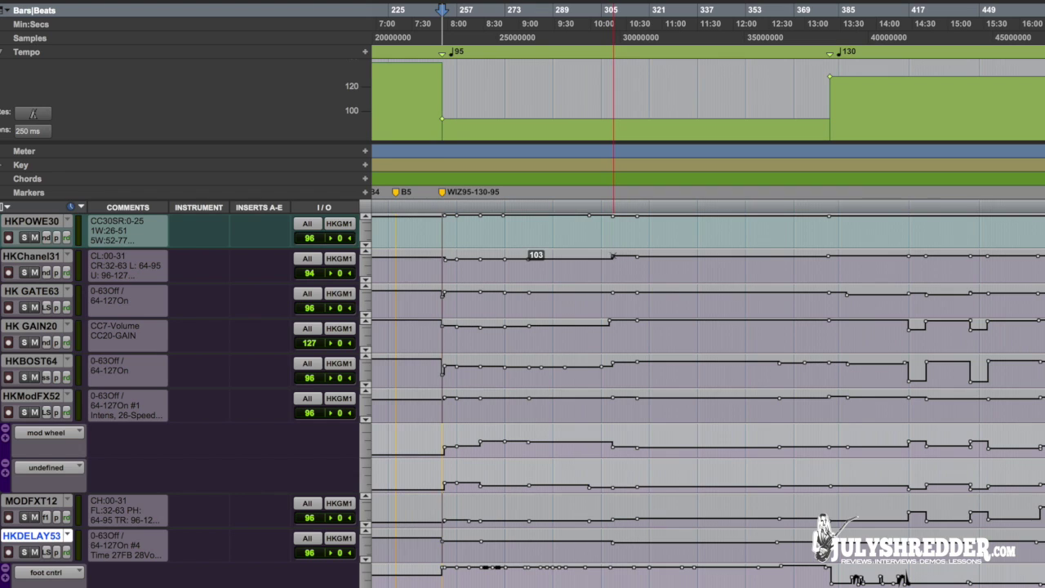
{"action": "left_click", "coordinate": [529, 258]}
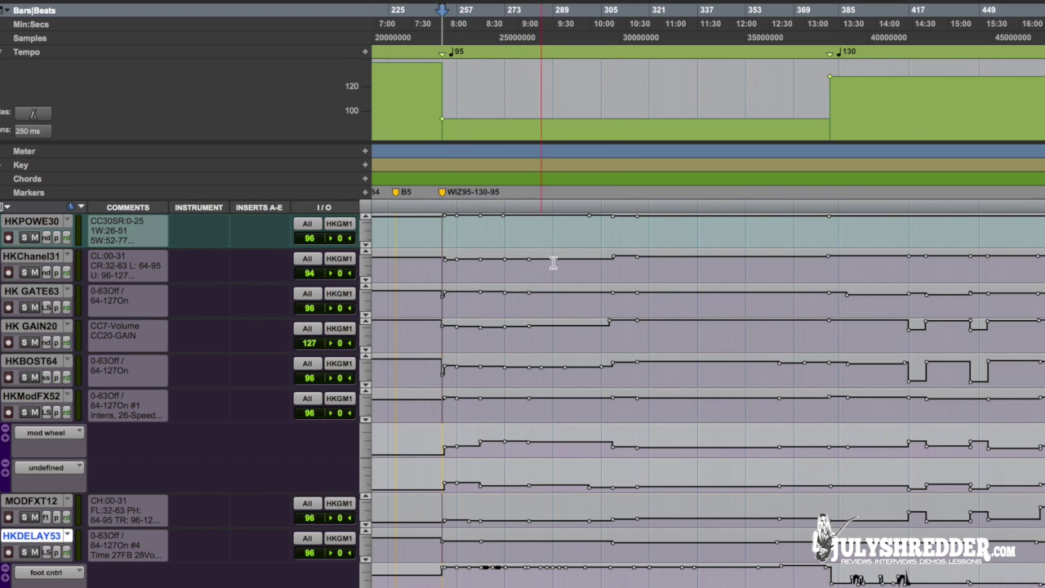
{"action": "scroll", "coordinate": [460, 372], "scroll_direction": "down", "scroll_amount": 2}
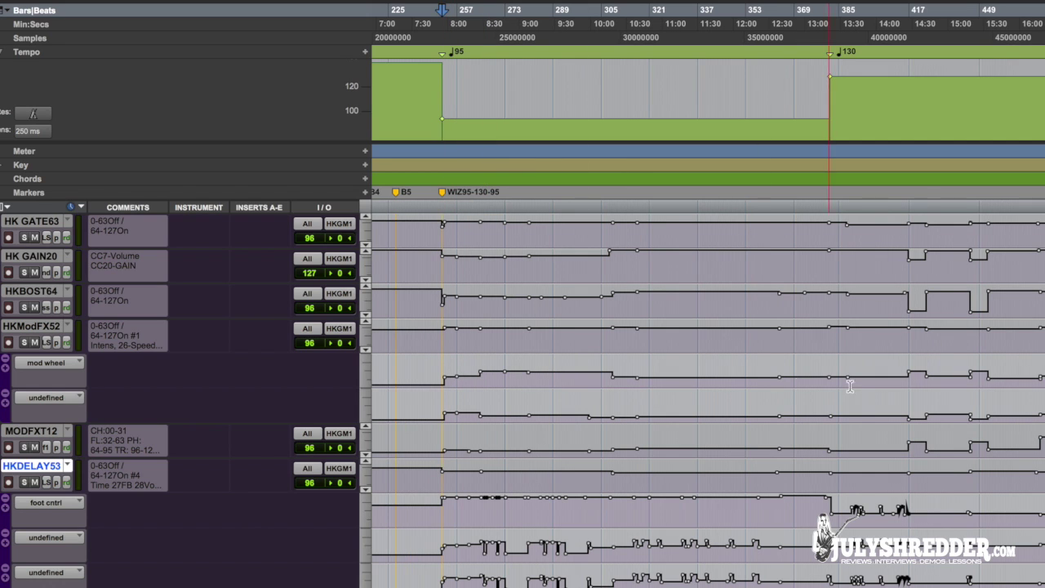